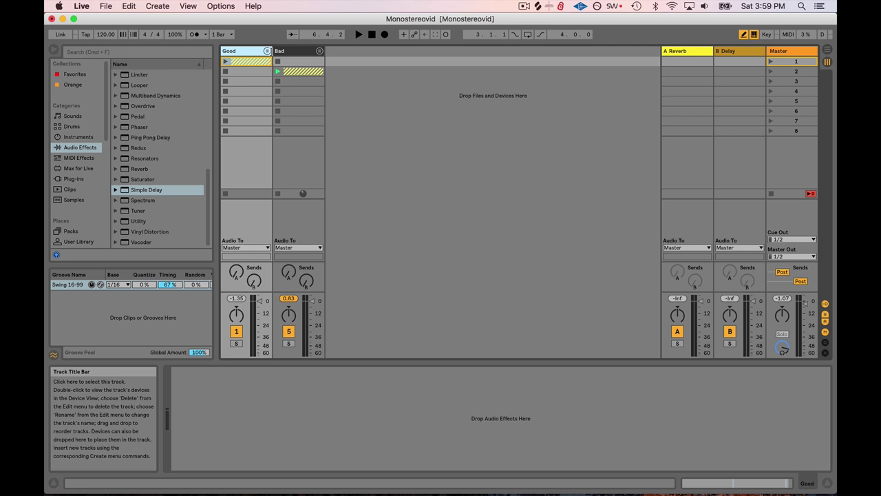
Play Scene 1 (Good clip) and then Scene 2 (Bad clip), stopping each with Space.
{"action": "left_click", "coordinate": [295, 54]}
{"action": "left_click", "coordinate": [245, 54]}
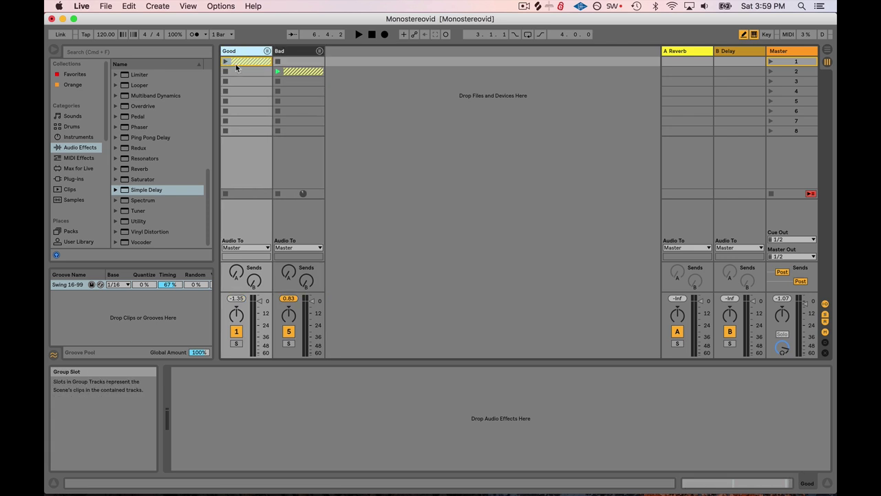
{"action": "left_click", "coordinate": [778, 62]}
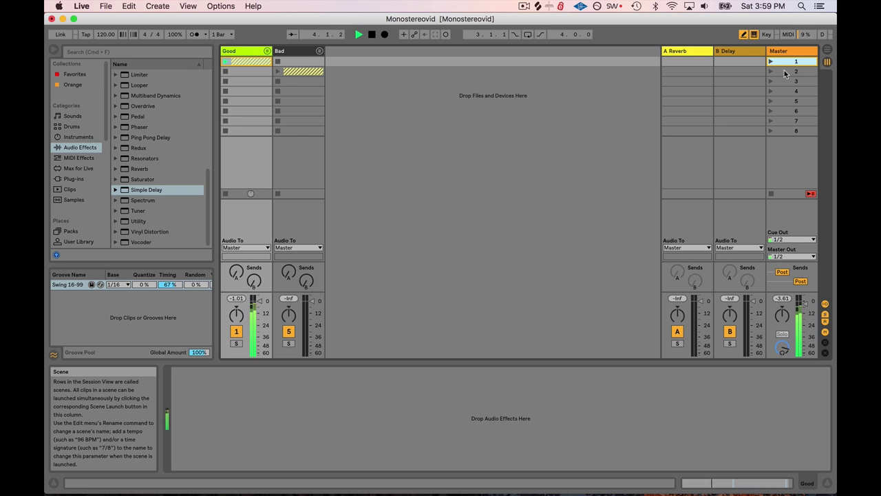
{"action": "key", "text": "space"}
{"action": "left_click", "coordinate": [771, 73]}
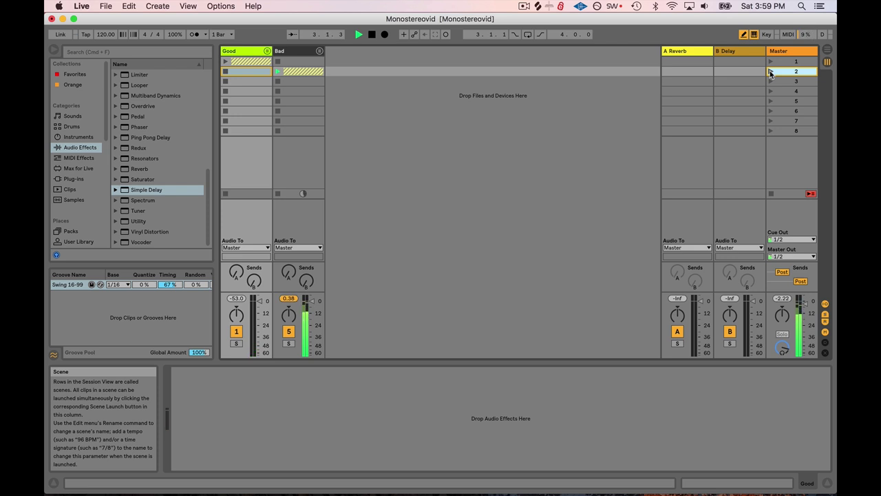
{"action": "key", "text": "space"}
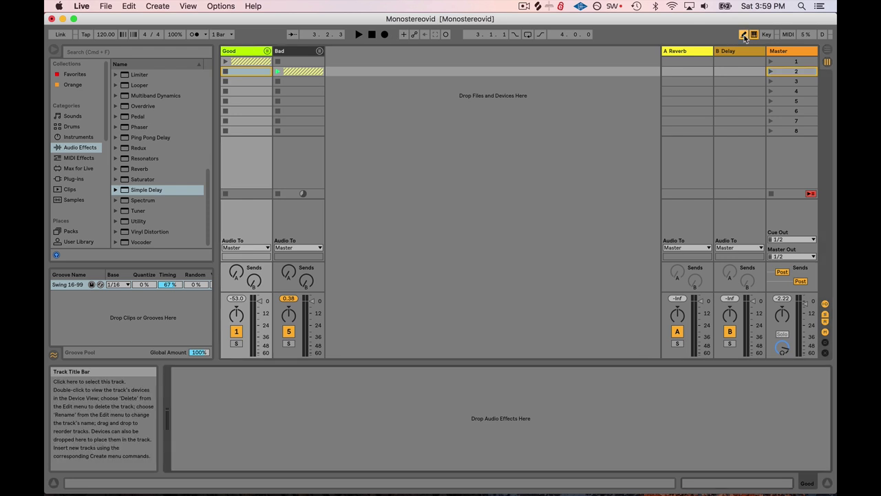
Delete the Master's Utility and load the Utility 'Mono' preset ahead of Ozone 5 Imager.
{"action": "left_click", "coordinate": [791, 51]}
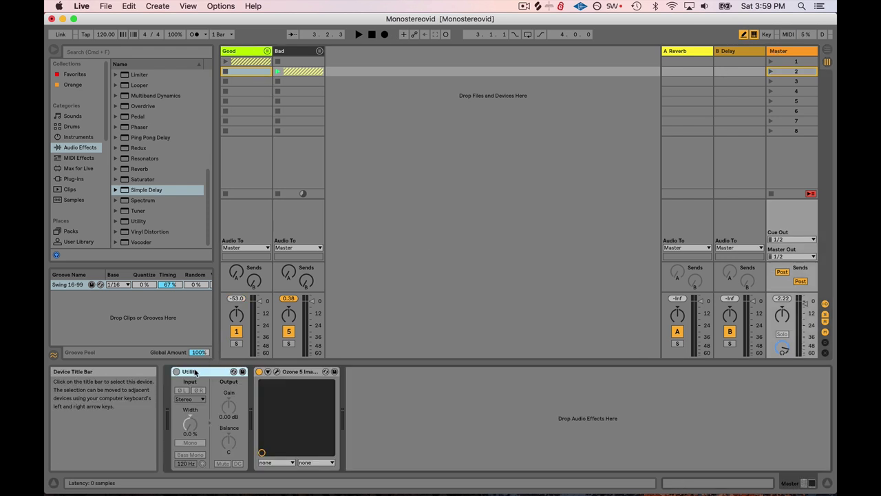
{"action": "key", "text": "Delete"}
{"action": "left_click", "coordinate": [153, 221]}
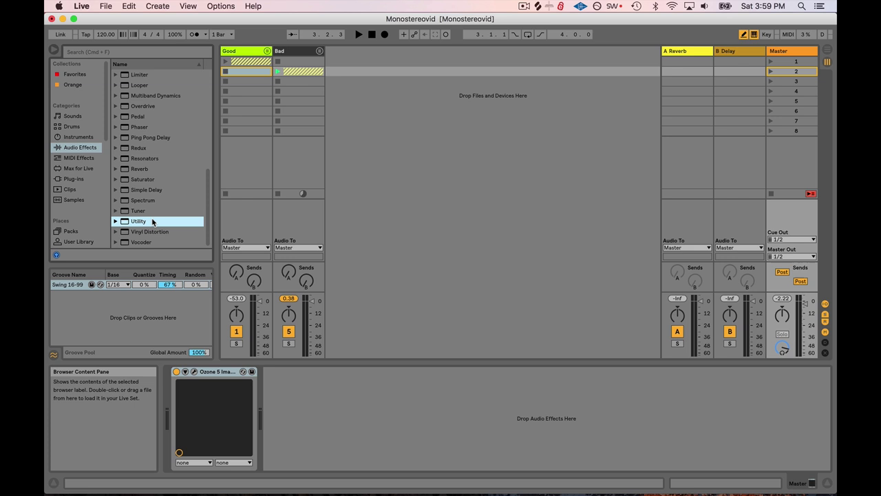
{"action": "left_click", "coordinate": [116, 221]}
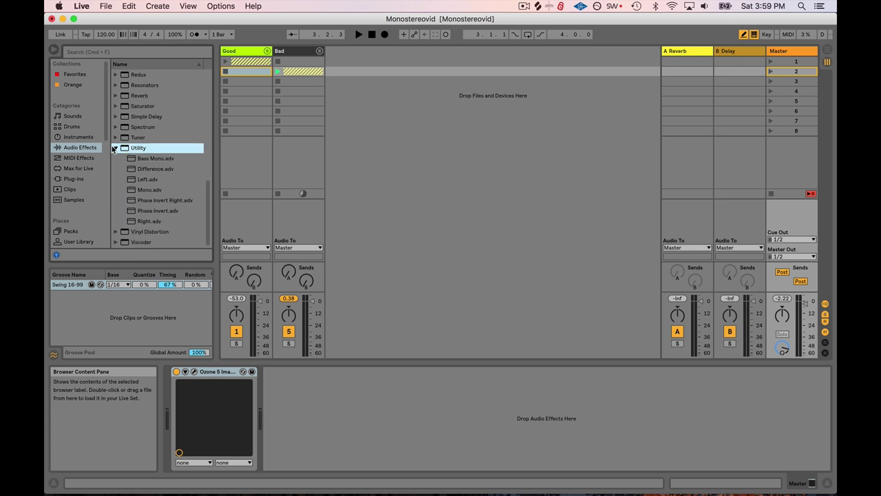
{"action": "left_click", "coordinate": [74, 148]}
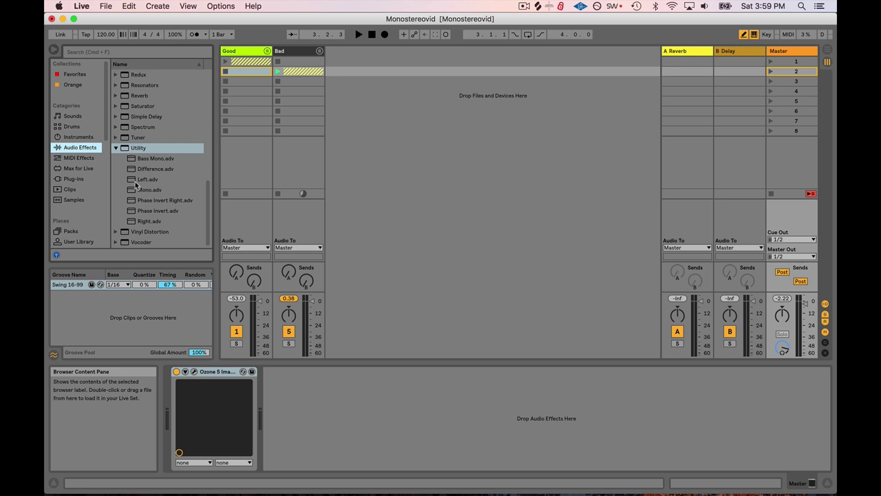
{"action": "left_click_drag", "start_coordinate": [136, 193], "coordinate": [178, 386]}
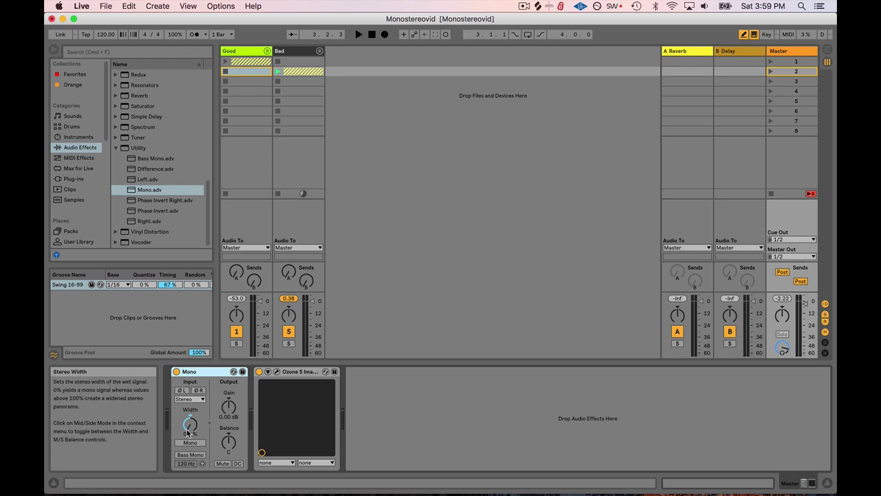
Play Scene 1's Good clip and switch the Mono device from off to on, then stop.
{"action": "left_click", "coordinate": [177, 372]}
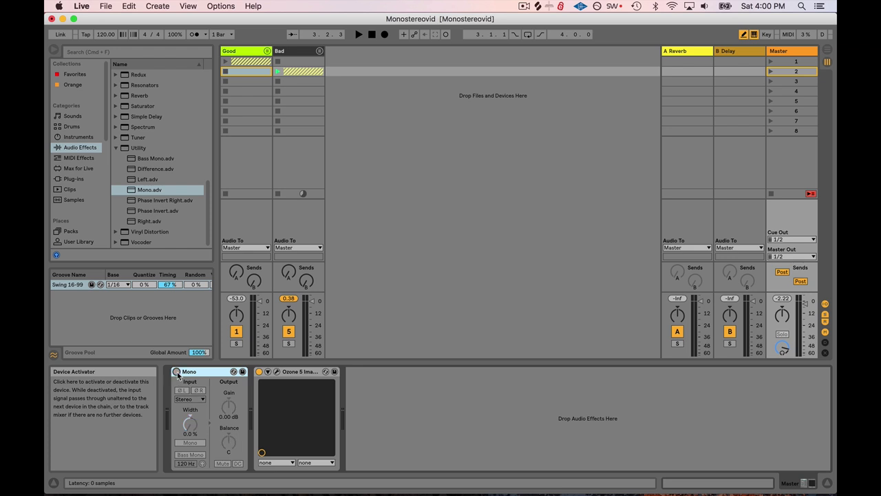
{"action": "left_click", "coordinate": [771, 61]}
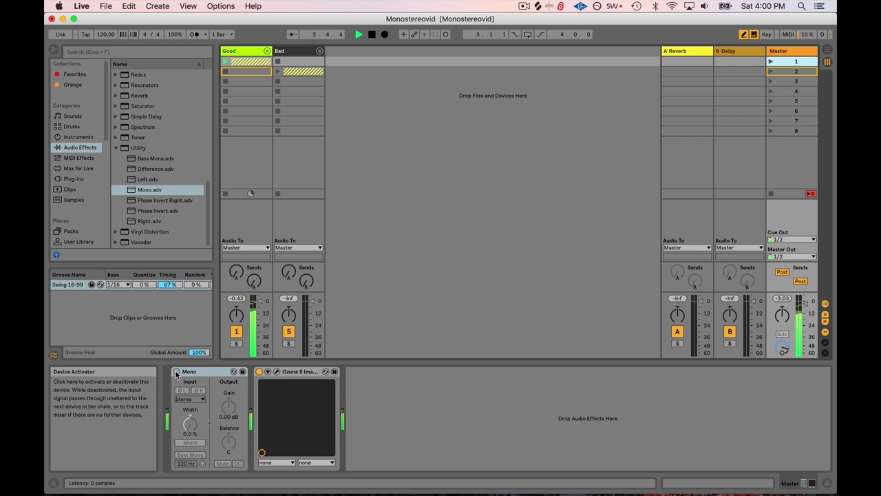
{"action": "left_click", "coordinate": [176, 372]}
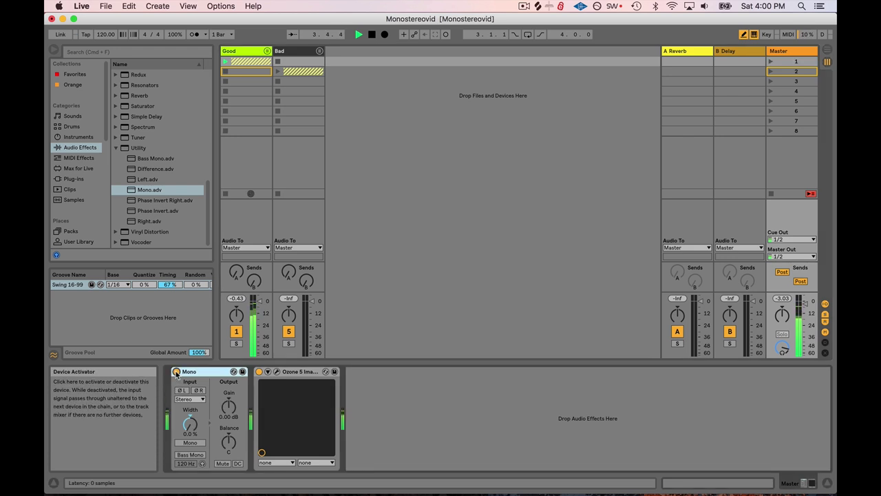
{"action": "key", "text": "space"}
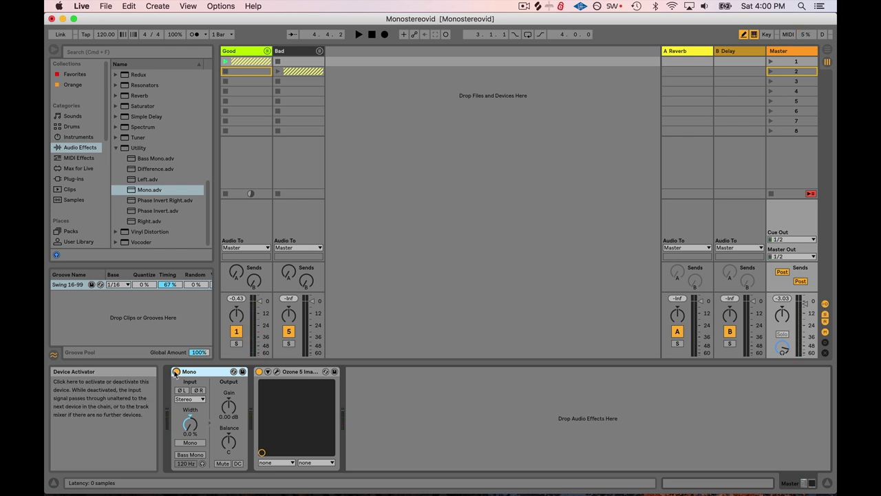
Replay the Good clip toggling Mono on and off, ending with Mono off and playback stopped.
{"action": "left_click", "coordinate": [177, 372]}
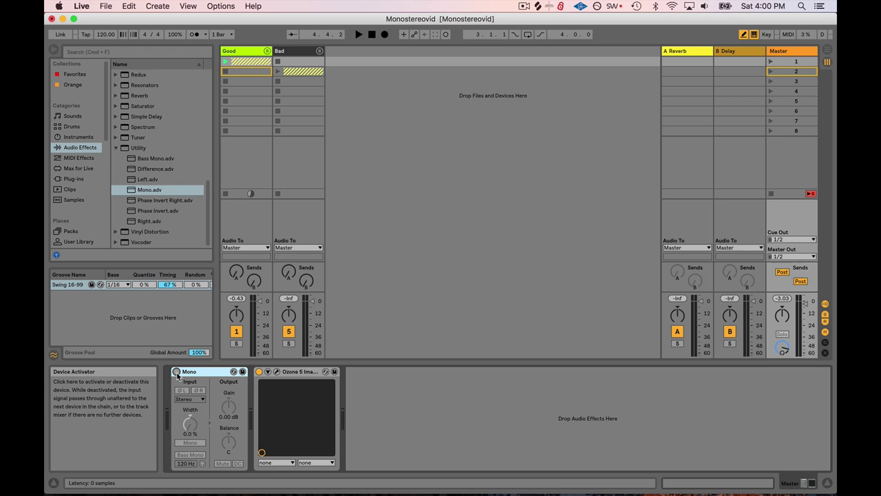
{"action": "key", "text": "space"}
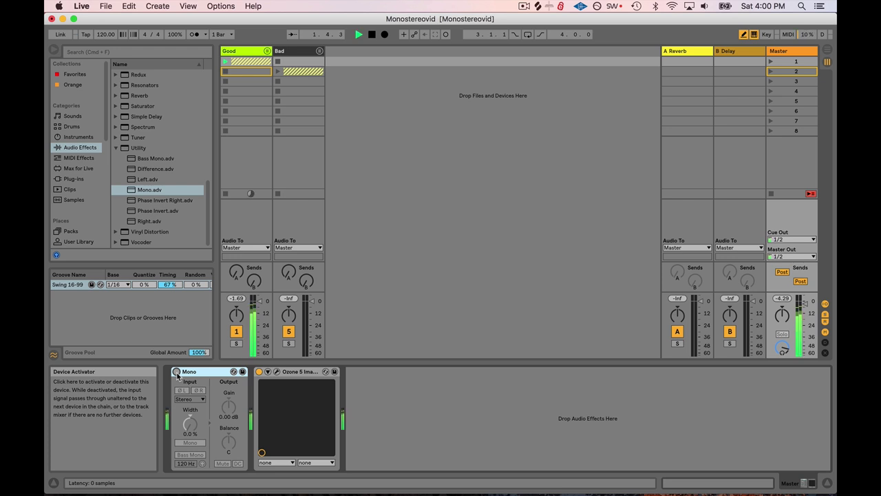
{"action": "left_click", "coordinate": [176, 372]}
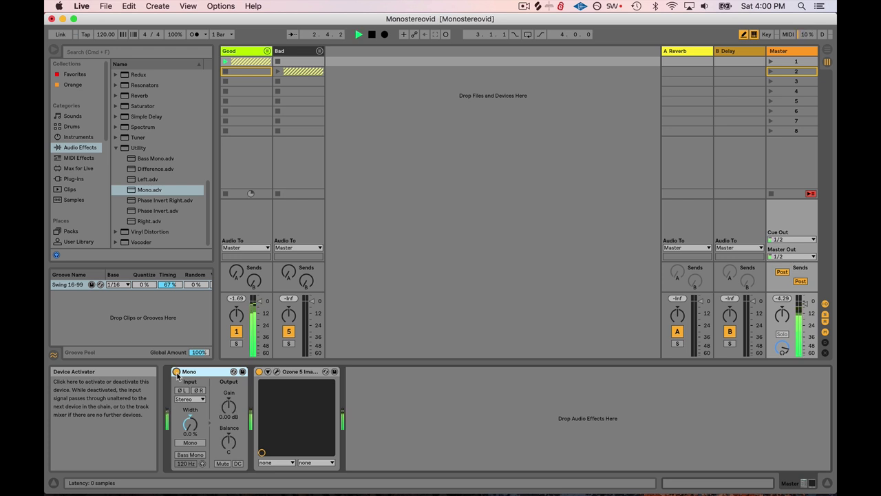
{"action": "left_click", "coordinate": [176, 372]}
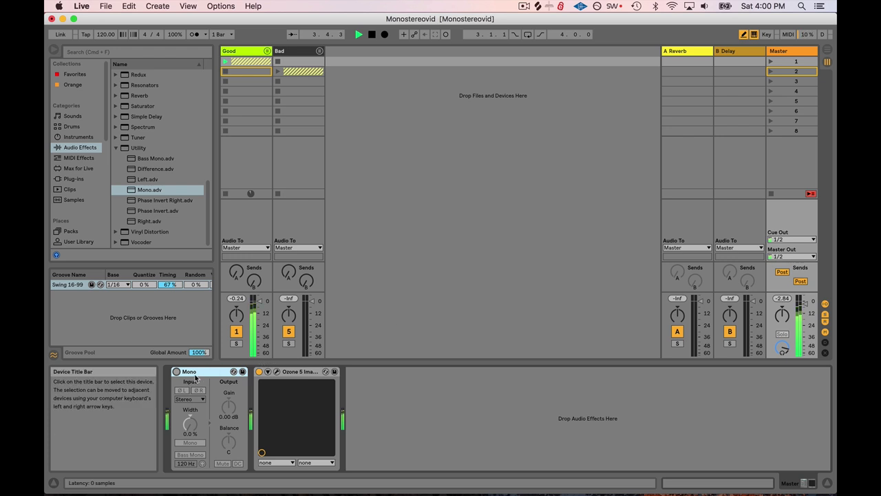
{"action": "key", "text": "space"}
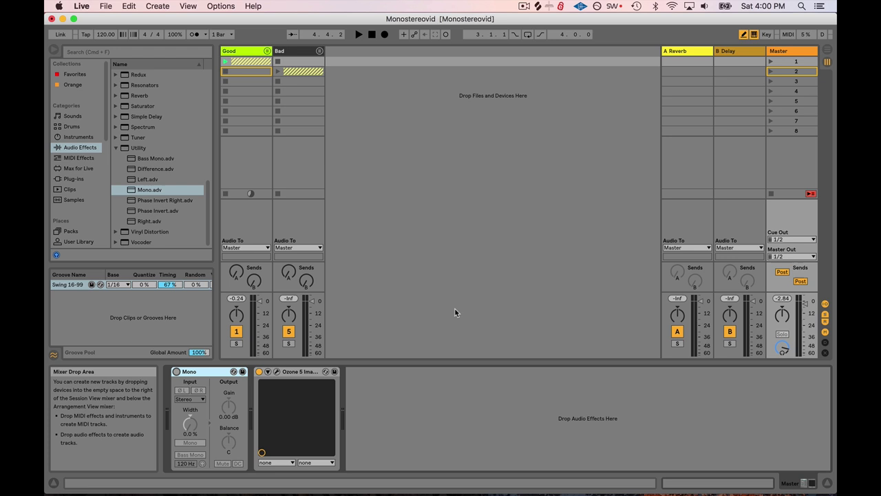
Play Scene 2's Bad clip, switch the Mono device on, then stop.
{"action": "left_click", "coordinate": [793, 72]}
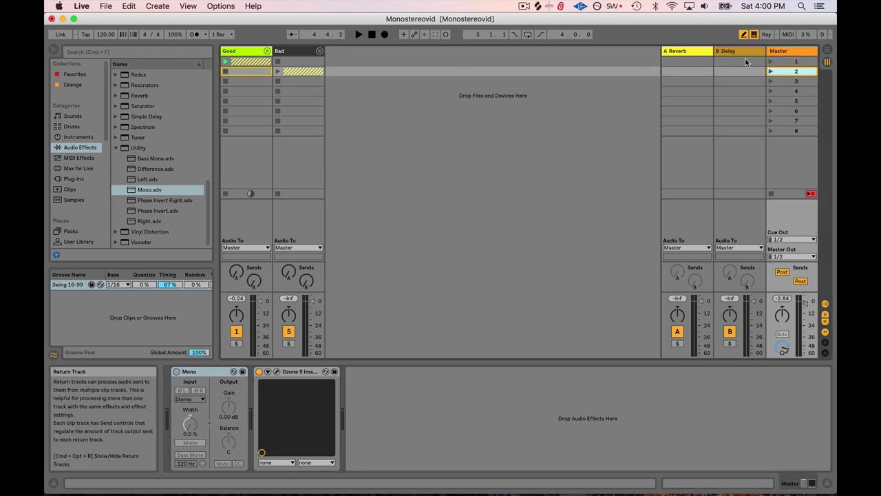
{"action": "left_click", "coordinate": [770, 72]}
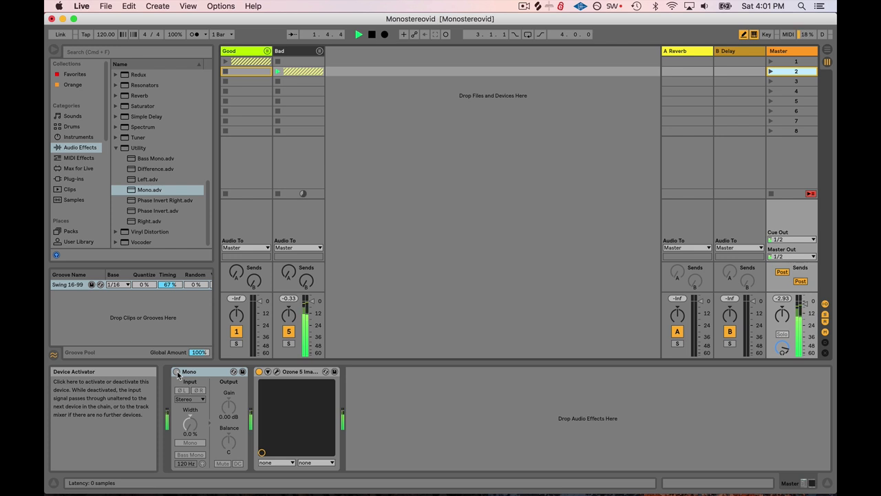
{"action": "left_click", "coordinate": [176, 372]}
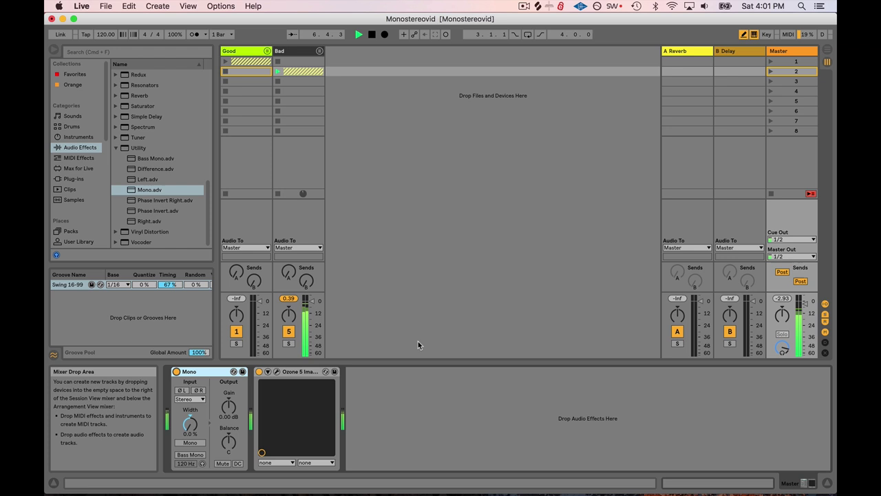
{"action": "key", "text": "space"}
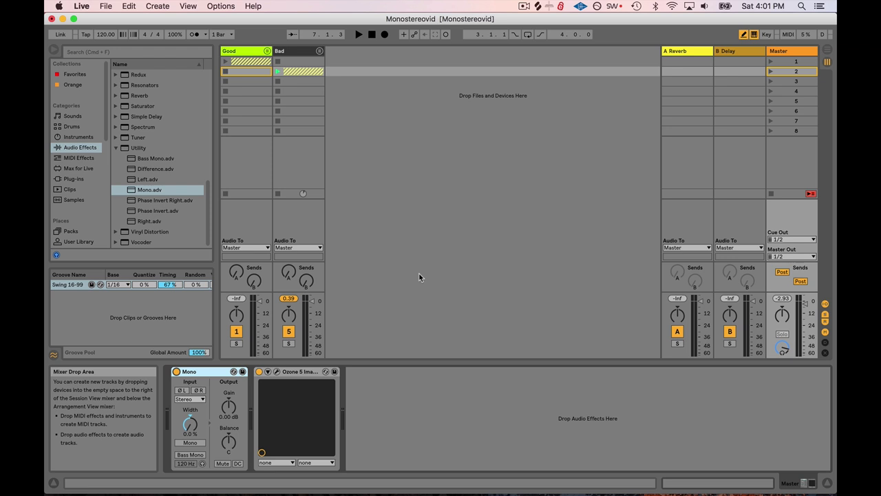
With Mono off, launch Scene 1 then Scene 2 and stop playback.
{"action": "left_click", "coordinate": [176, 371]}
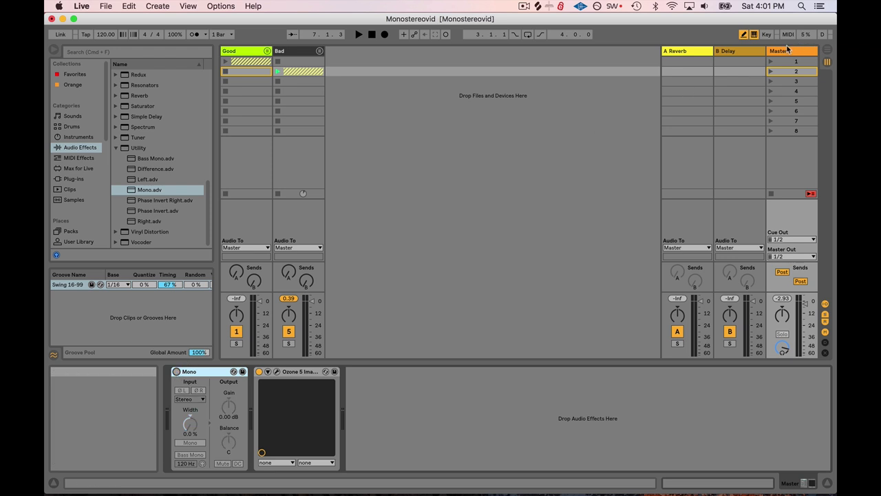
{"action": "left_click", "coordinate": [771, 61]}
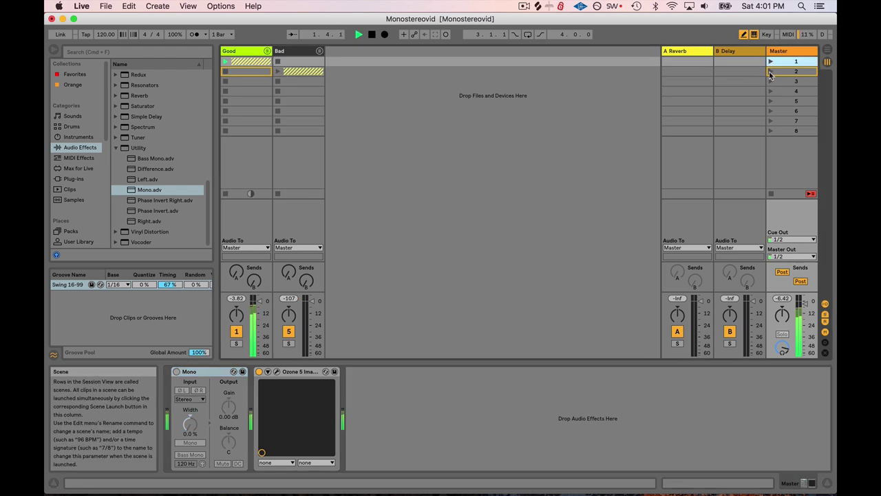
{"action": "left_click", "coordinate": [770, 71]}
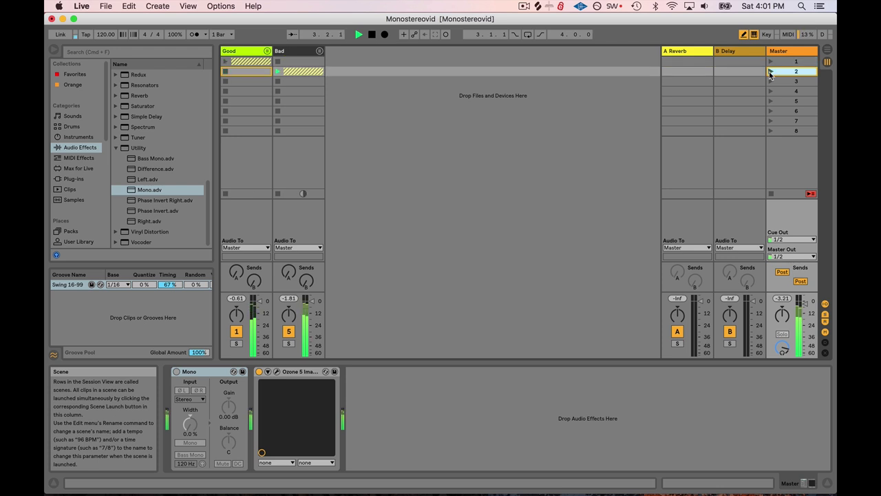
{"action": "key", "text": "space"}
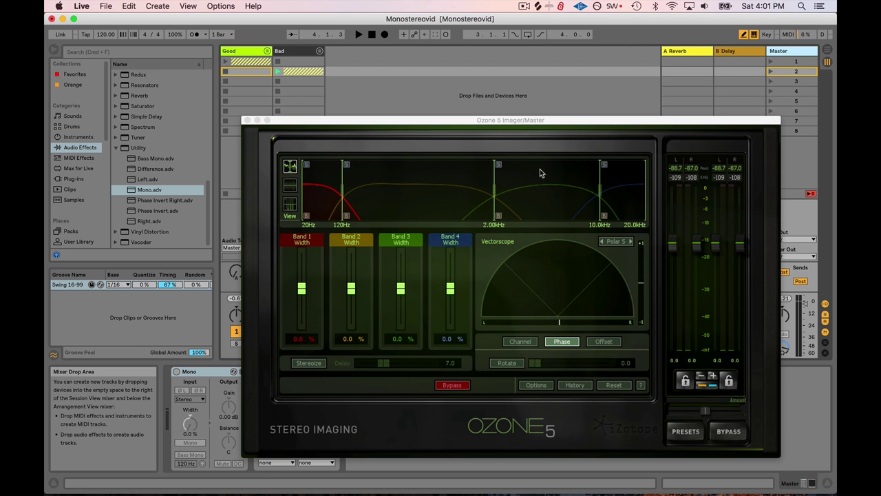
Move the Ozone Imager window aside and play Scene 1's Good clip.
{"action": "left_click_drag", "start_coordinate": [519, 120], "coordinate": [487, 127]}
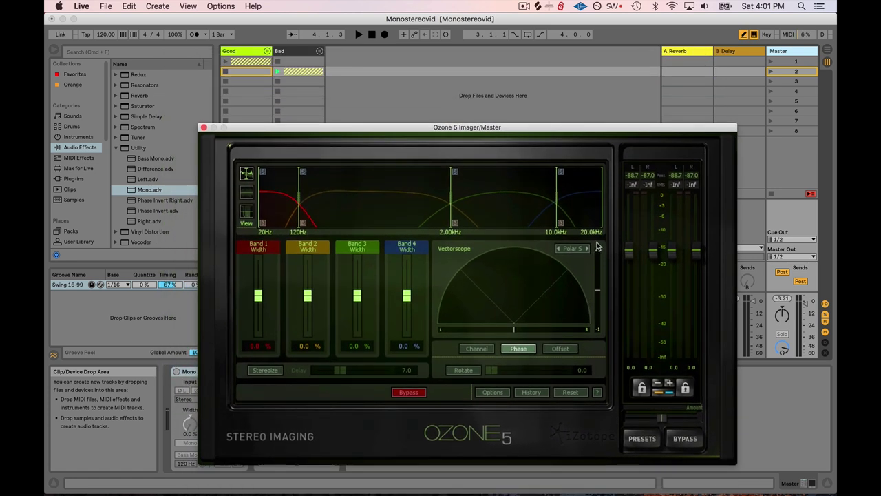
{"action": "left_click", "coordinate": [785, 62]}
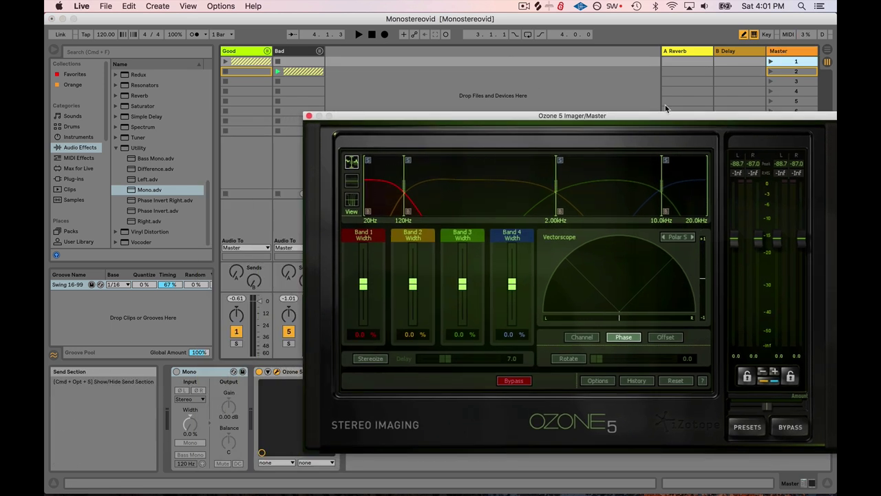
{"action": "left_click", "coordinate": [771, 62]}
Reposition the Ozone window, play Scene 2's Bad clip on the vectorscope, then stop.
{"action": "left_click_drag", "start_coordinate": [705, 118], "coordinate": [604, 104]}
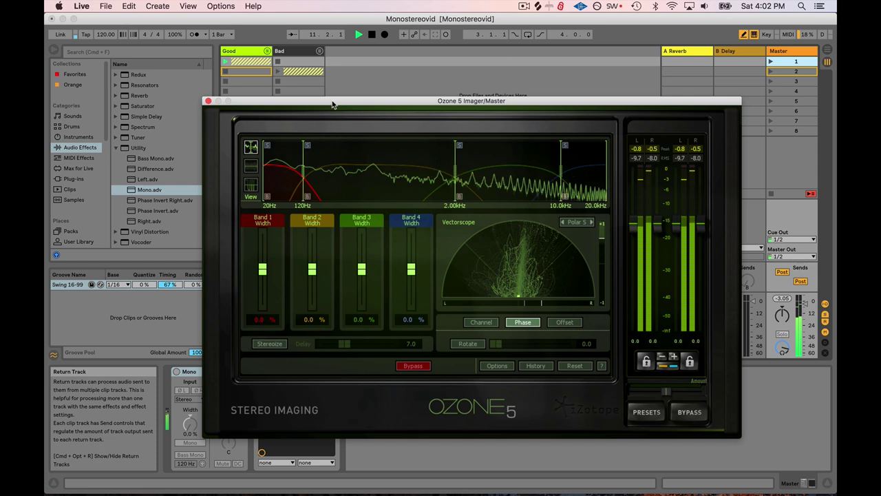
{"action": "left_click_drag", "start_coordinate": [372, 97], "coordinate": [371, 120]}
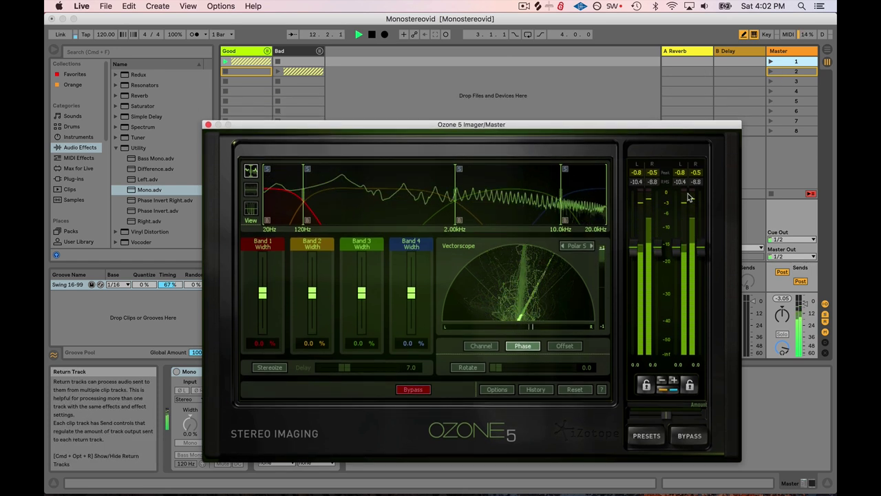
{"action": "left_click", "coordinate": [770, 70]}
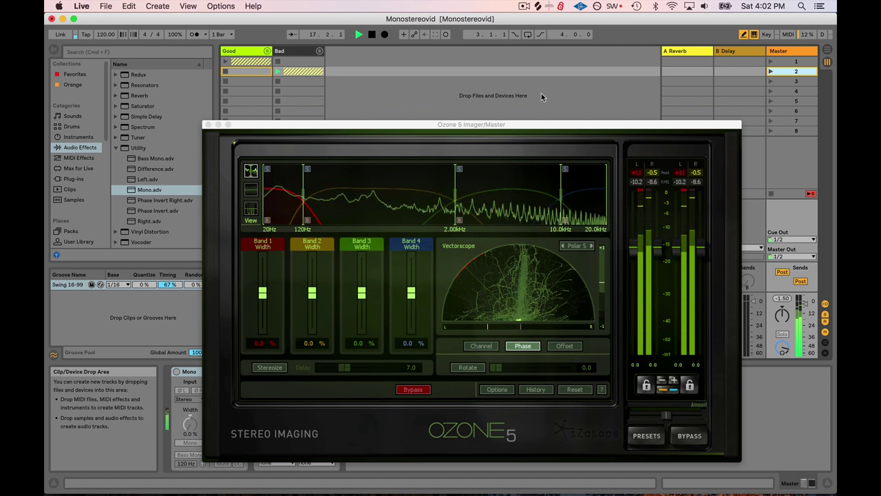
{"action": "key", "text": "space"}
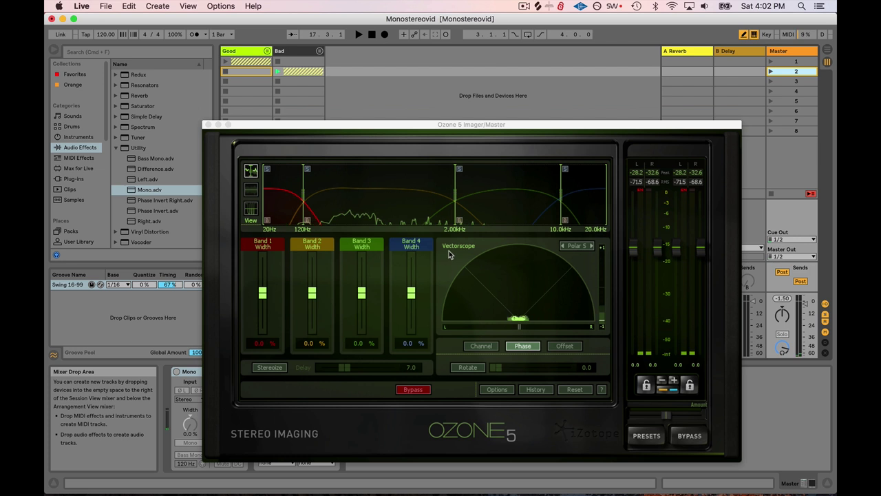
Play the Good then Bad scenes with Mono on, stop, and close the Ozone Imager window.
{"action": "left_click_drag", "start_coordinate": [317, 128], "coordinate": [350, 130]}
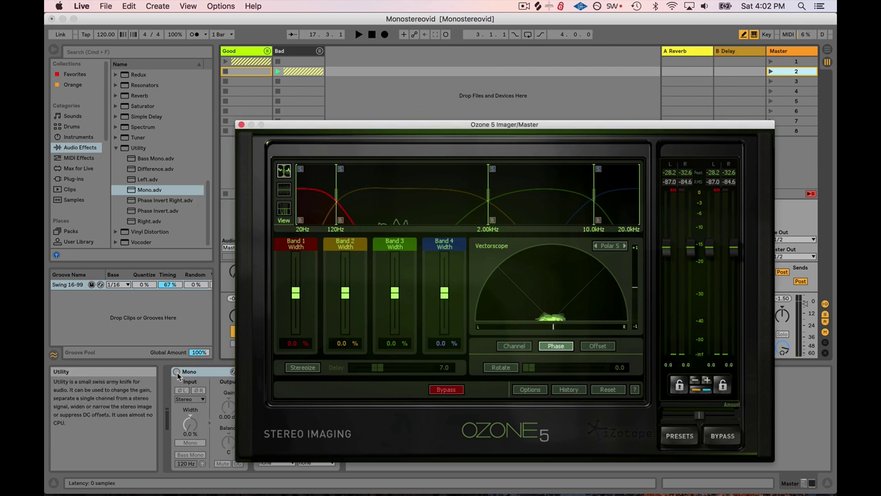
{"action": "left_click", "coordinate": [799, 62]}
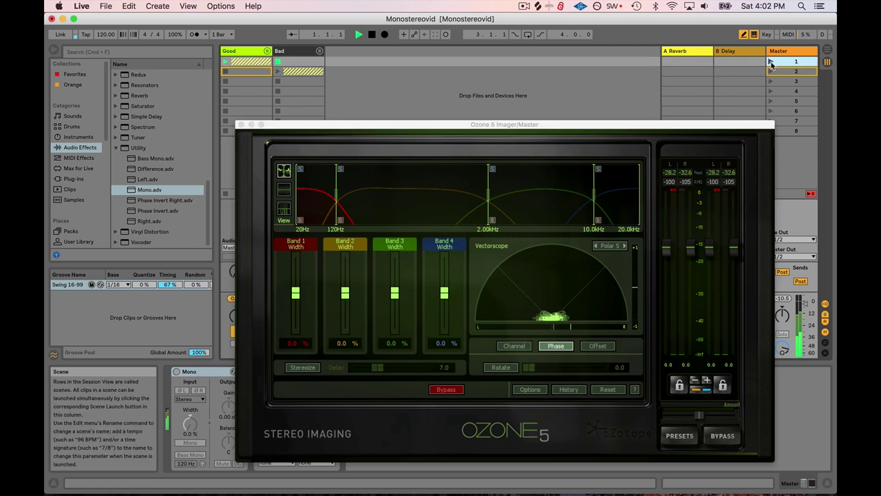
{"action": "left_click", "coordinate": [176, 371]}
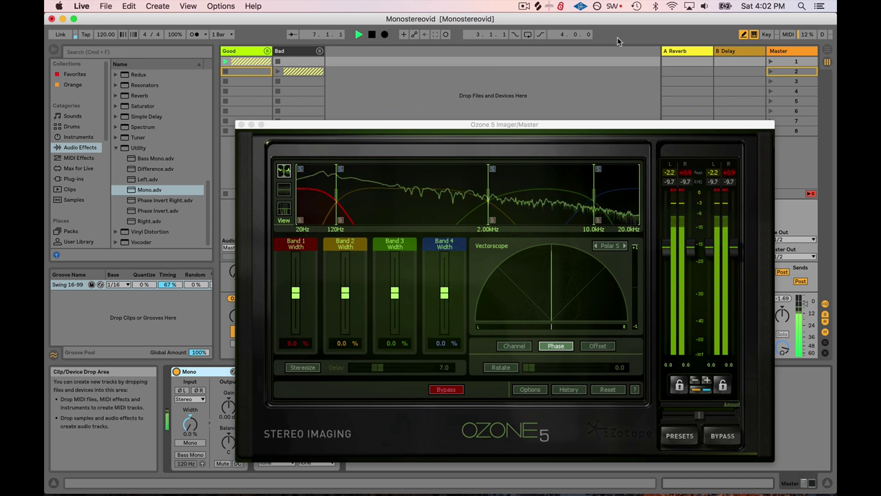
{"action": "left_click", "coordinate": [771, 71]}
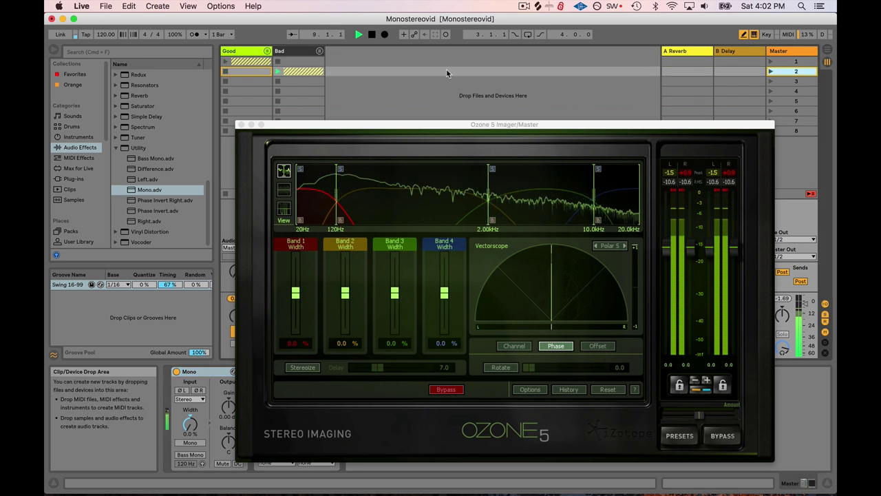
{"action": "key", "text": "space"}
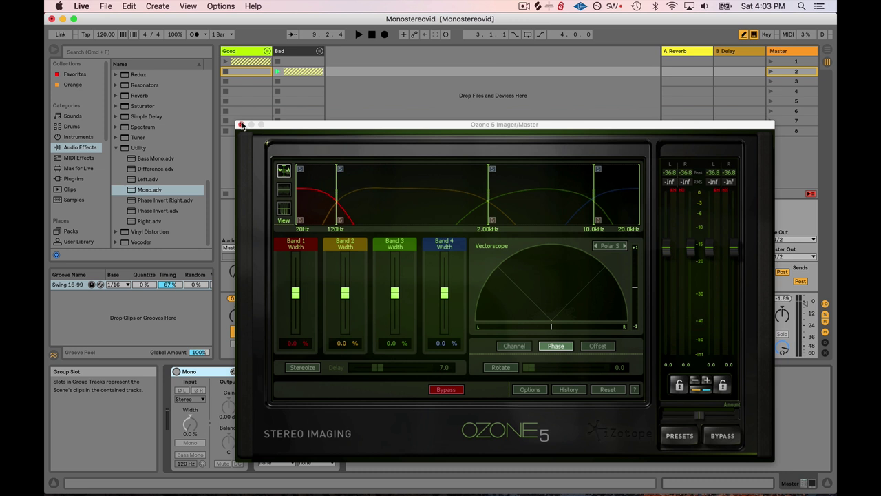
{"action": "left_click", "coordinate": [240, 125]}
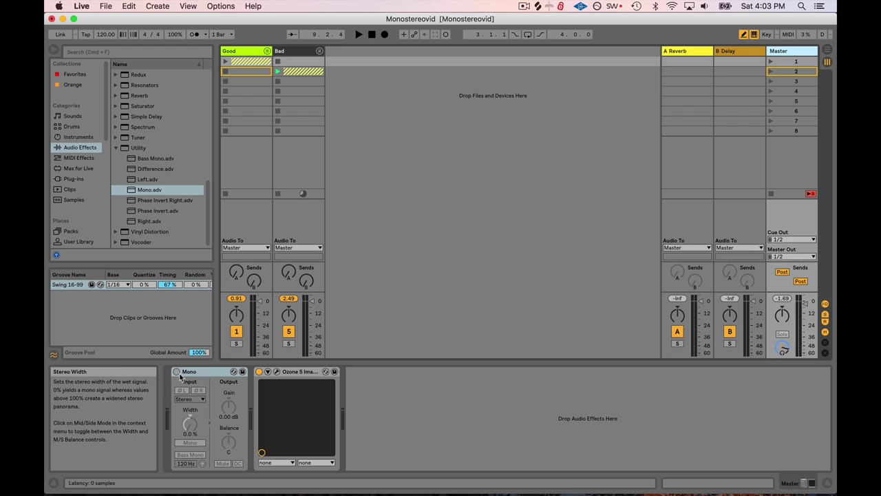
In Key Map mode, assign the Master Mono device's on/off switch to a computer key.
{"action": "left_click", "coordinate": [177, 372]}
{"action": "left_click", "coordinate": [177, 372]}
{"action": "left_click", "coordinate": [176, 372]}
{"action": "left_click", "coordinate": [176, 372]}
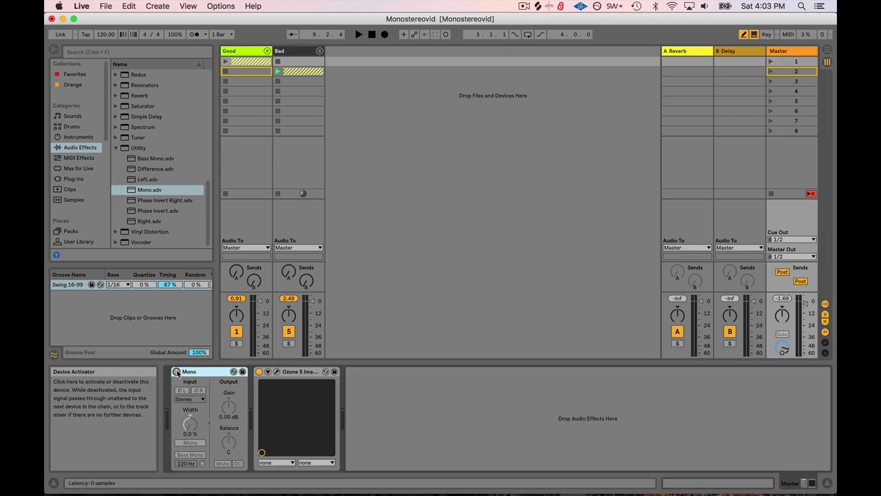
{"action": "left_click", "coordinate": [766, 34]}
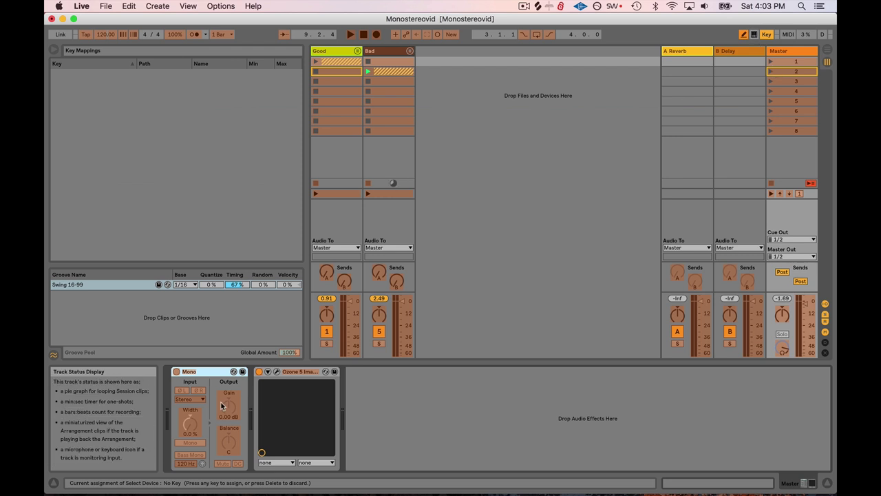
{"action": "left_click", "coordinate": [176, 372]}
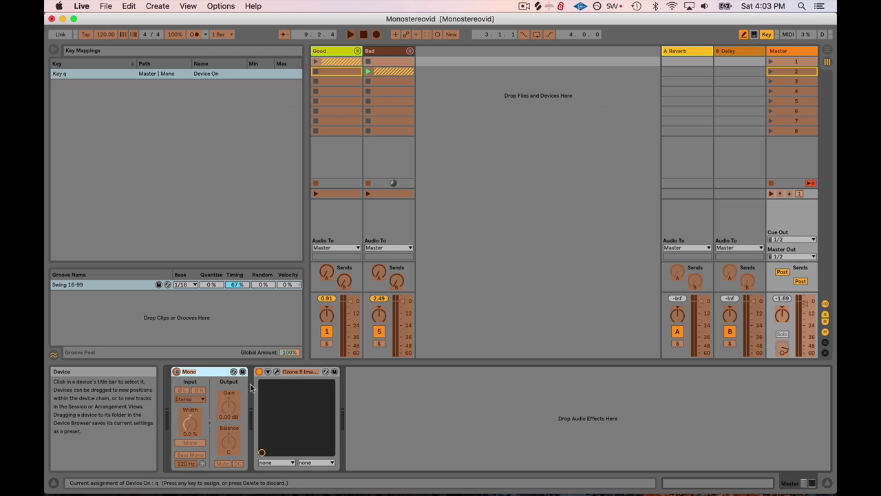
{"action": "left_click", "coordinate": [767, 34]}
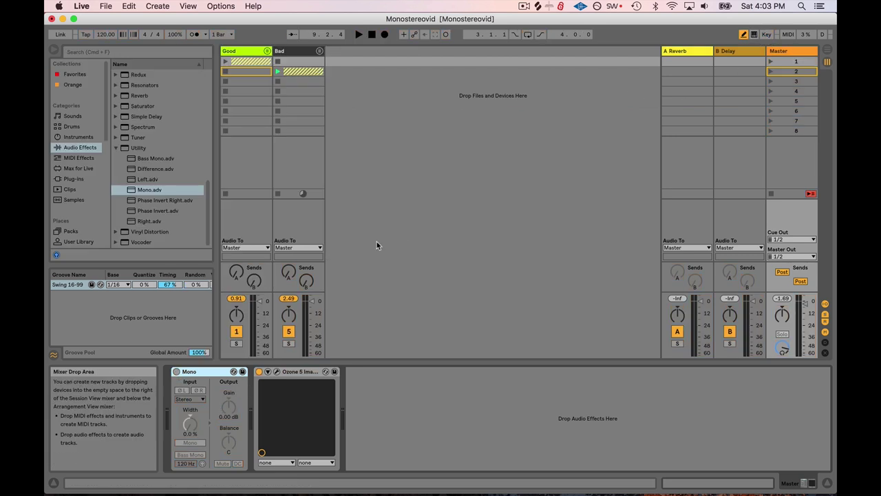
Play Scene 1's Good clip and toggle the Mono device on and off with the M key.
{"action": "left_click", "coordinate": [771, 61]}
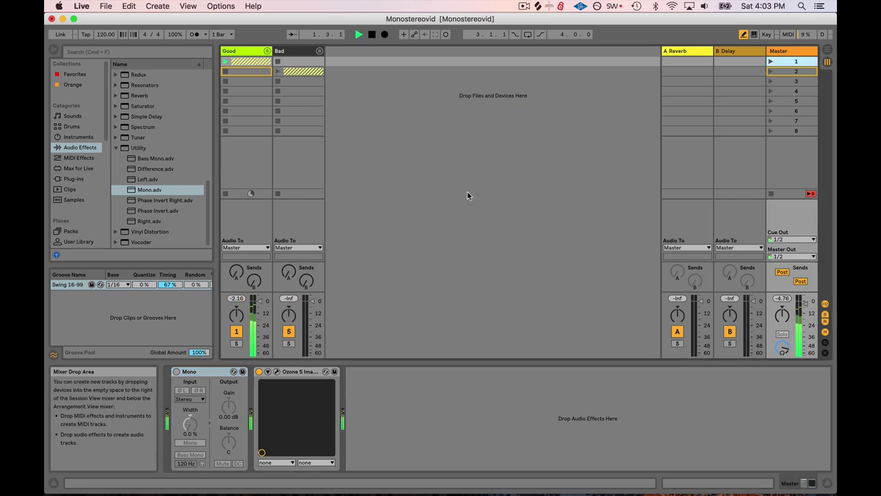
{"action": "key", "text": "m"}
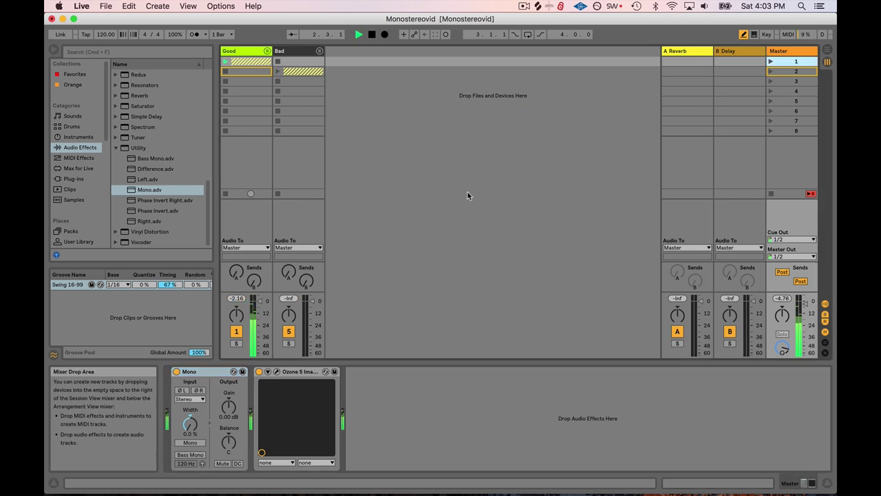
{"action": "key", "text": "m"}
{"action": "key", "text": "m"}
{"action": "key", "text": "m"}
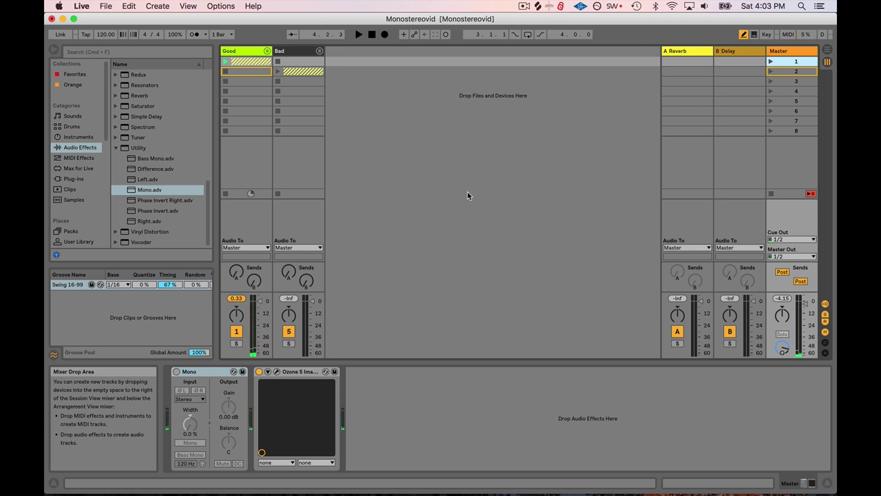
{"action": "key", "text": "m"}
{"action": "key", "text": "m"}
{"action": "key", "text": "m"}
{"action": "key", "text": "m"}
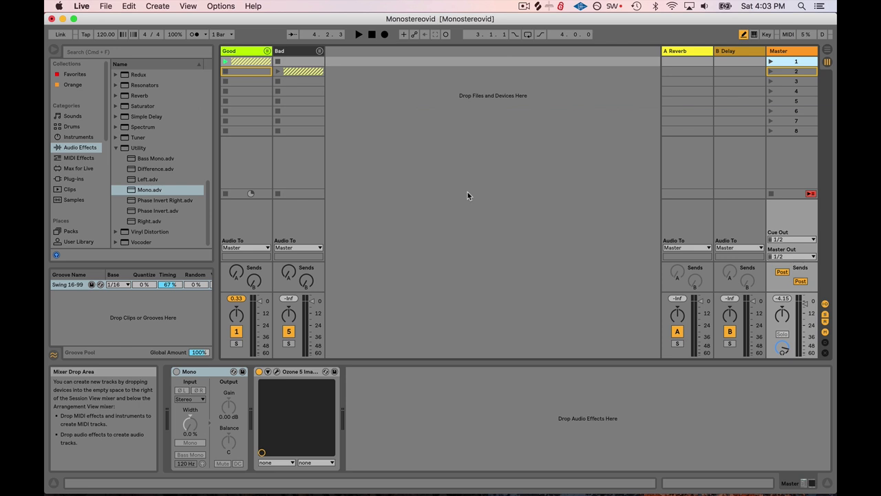